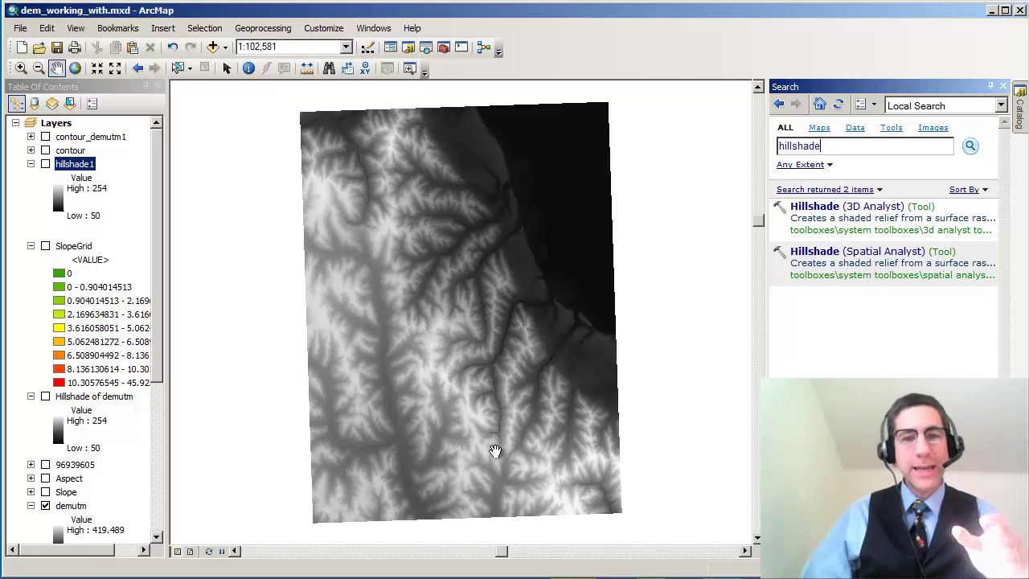
Step: Zoom in on the DEM with successive Zoom In boxes until individual cells show
click(20, 68)
drag(363, 250, 582, 349)
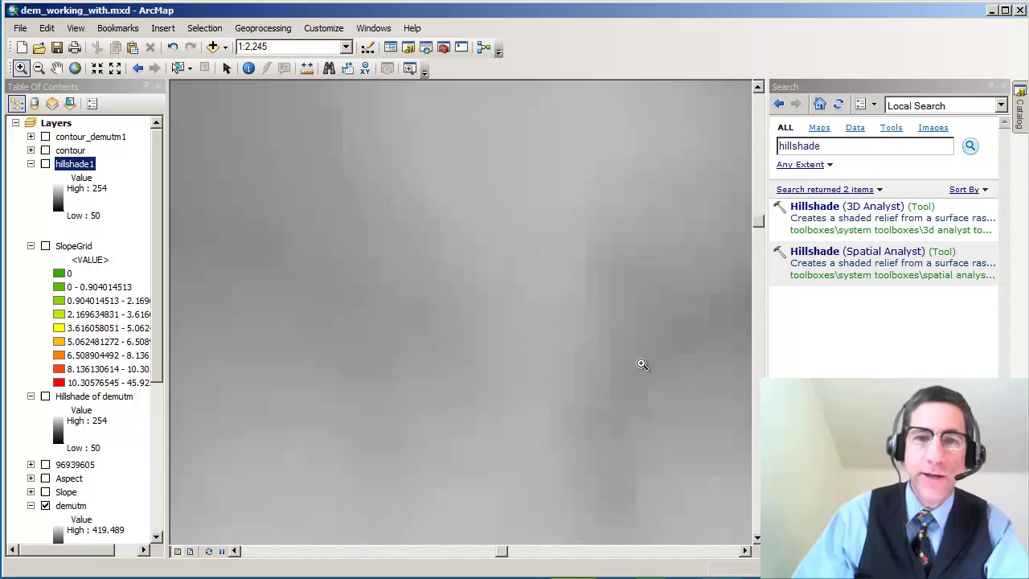
drag(642, 364, 579, 285)
drag(336, 190, 487, 329)
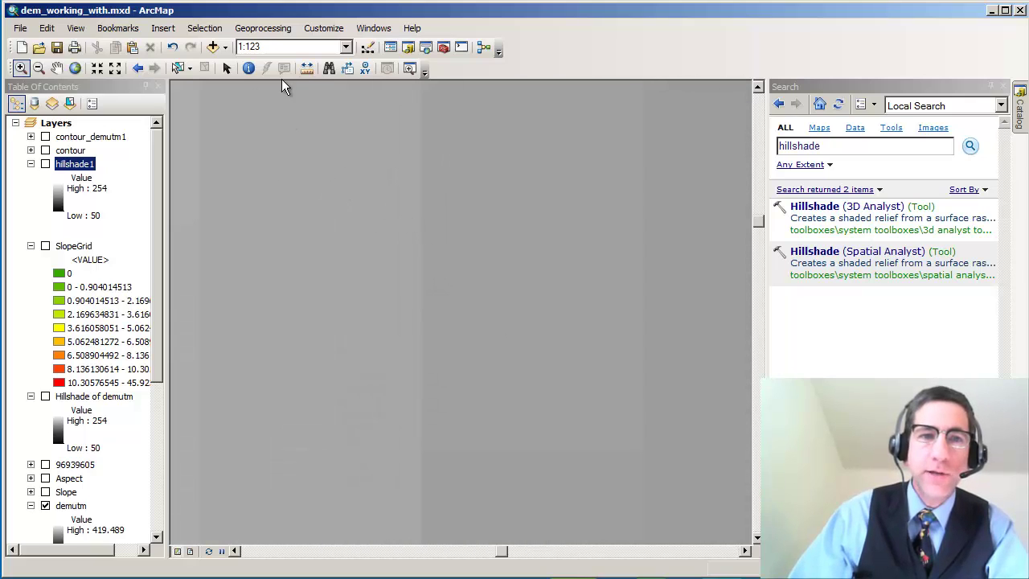
Step: Measure one DEM cell's width, about 9.04 metres, then close Measure
click(303, 70)
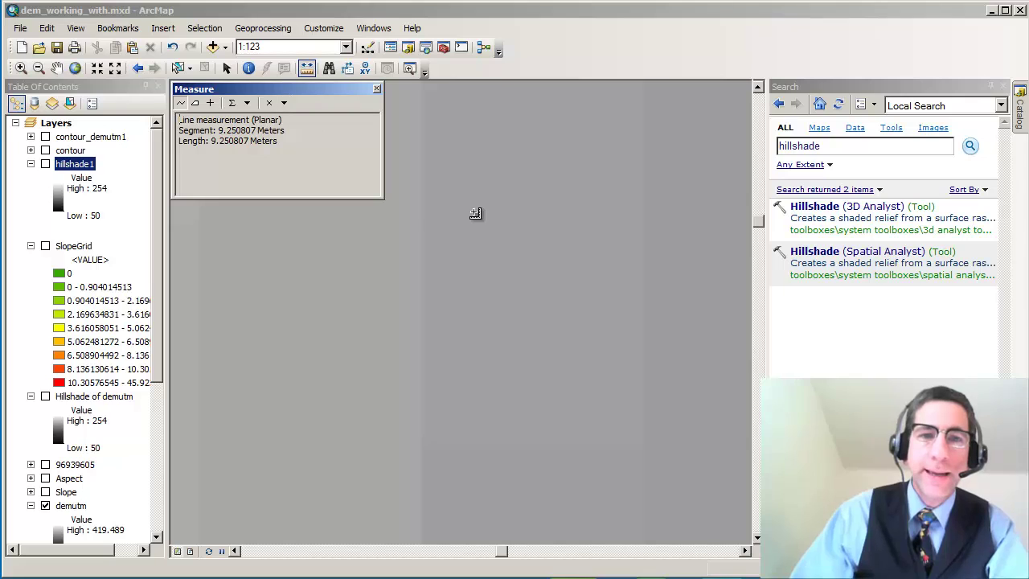
click(423, 210)
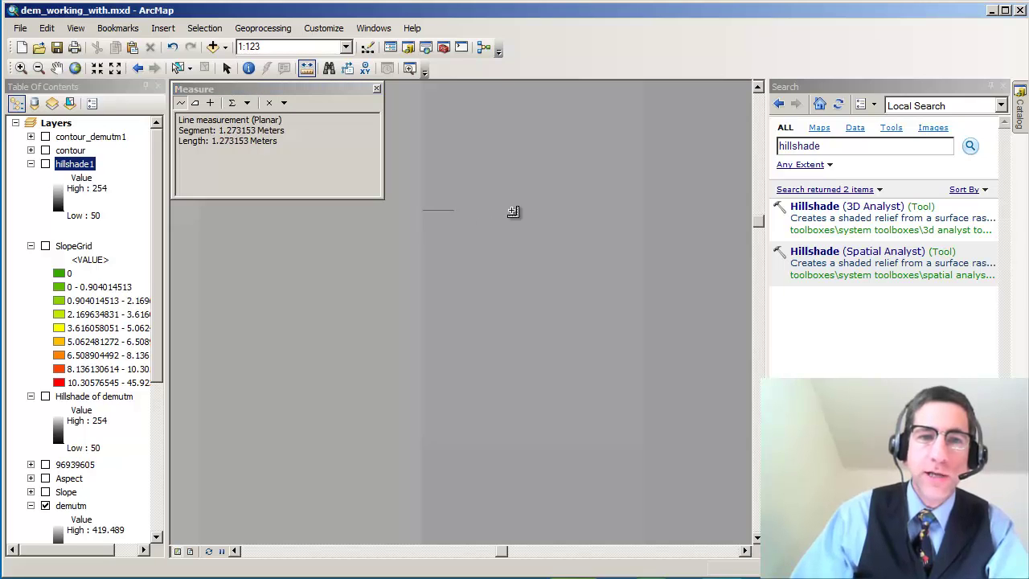
click(648, 210)
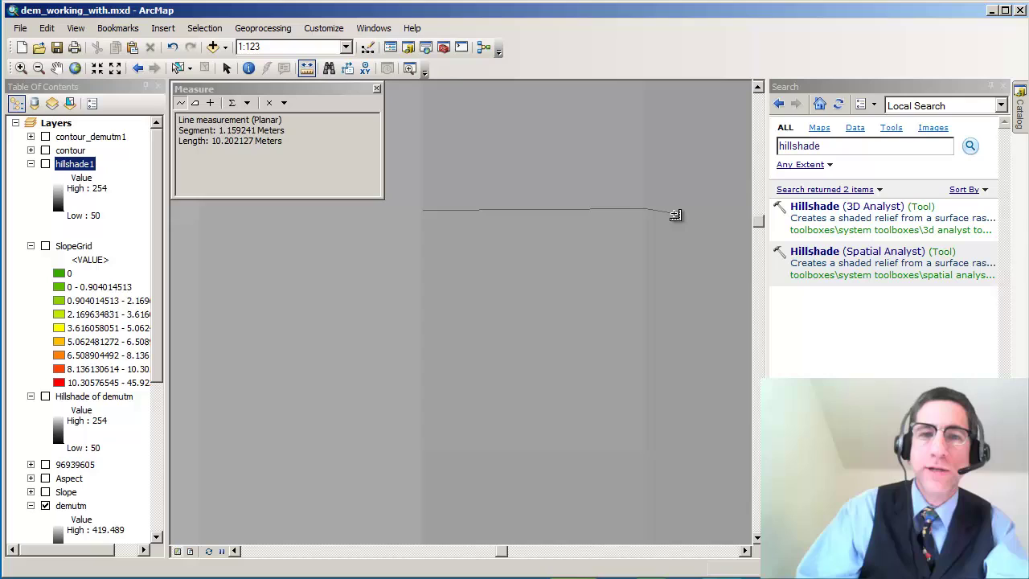
double_click(659, 212)
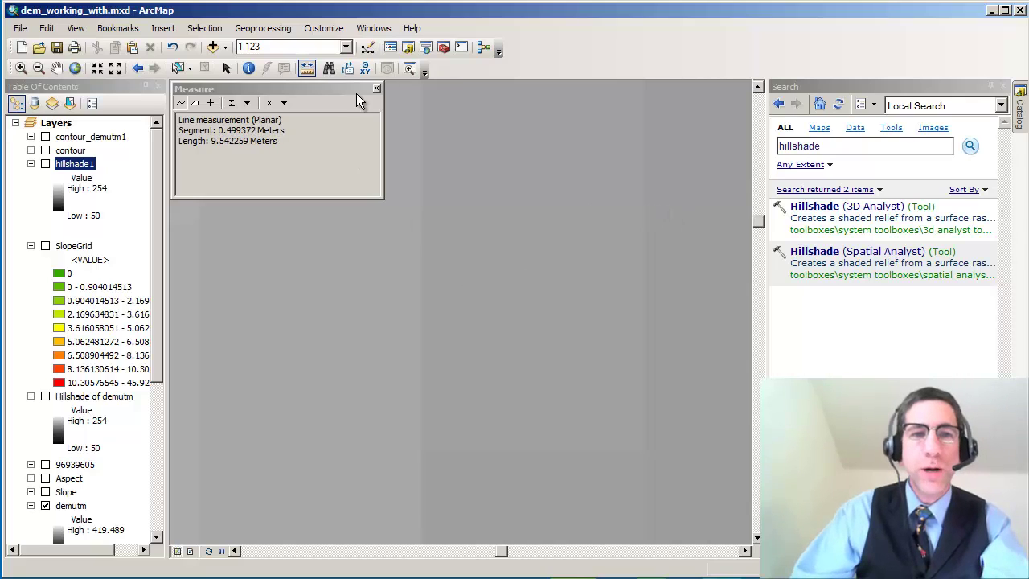
click(377, 88)
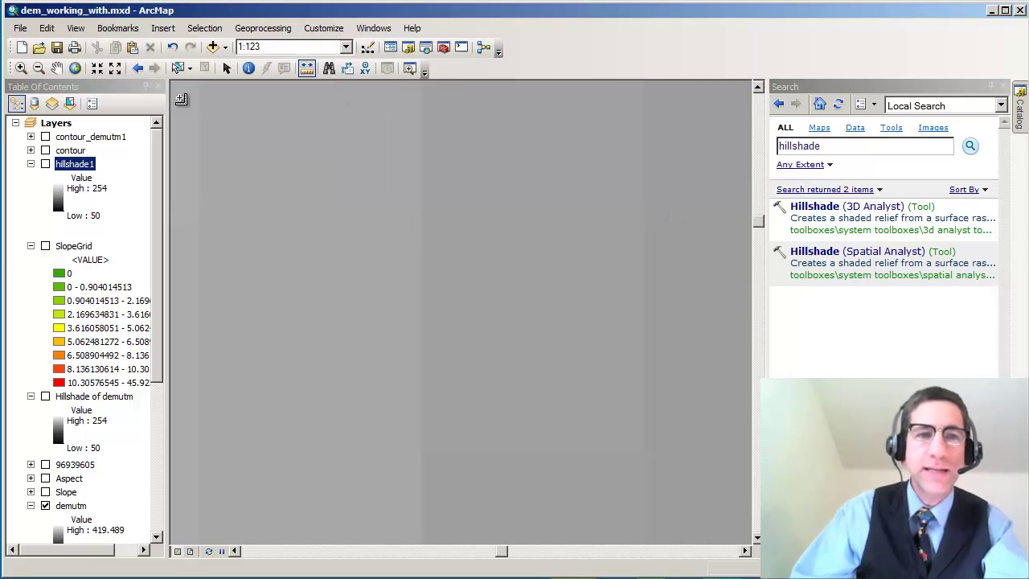
Step: Identify a demutm cell, reading a pixel value of 386.358765, and close the results
click(249, 70)
click(491, 224)
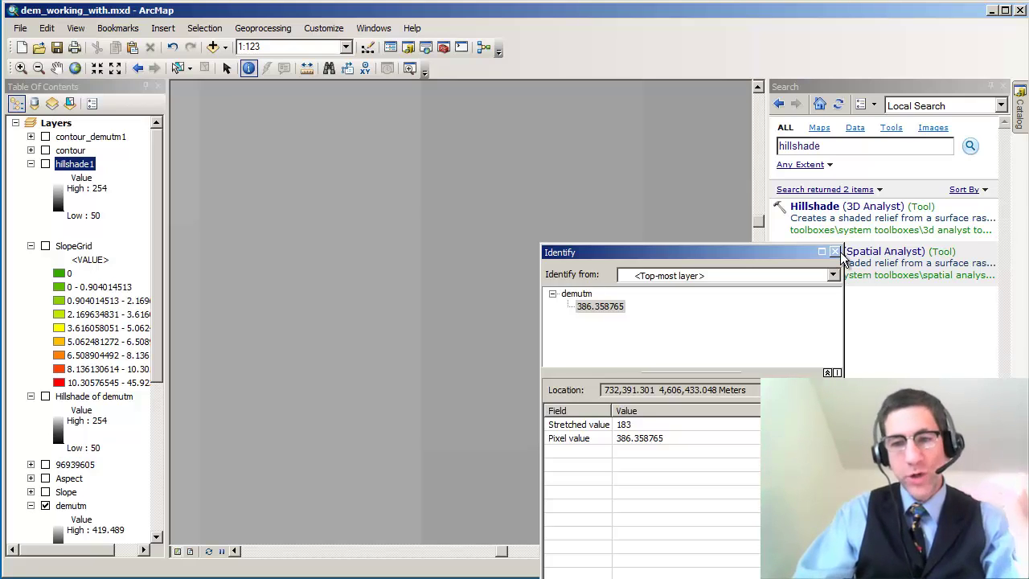
click(835, 253)
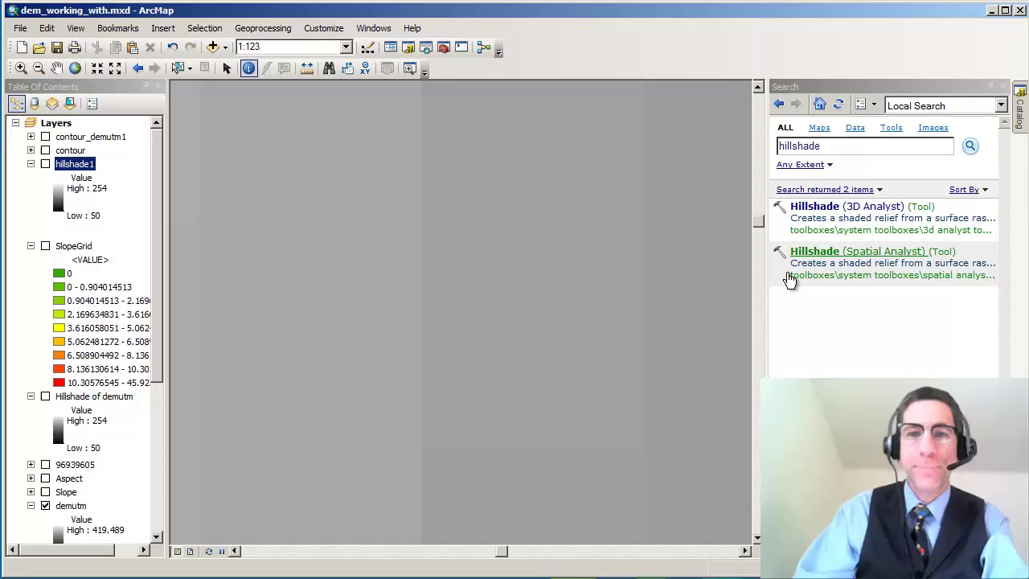
Step: Return to the whole DEM using the 7.5 bookmark
click(119, 28)
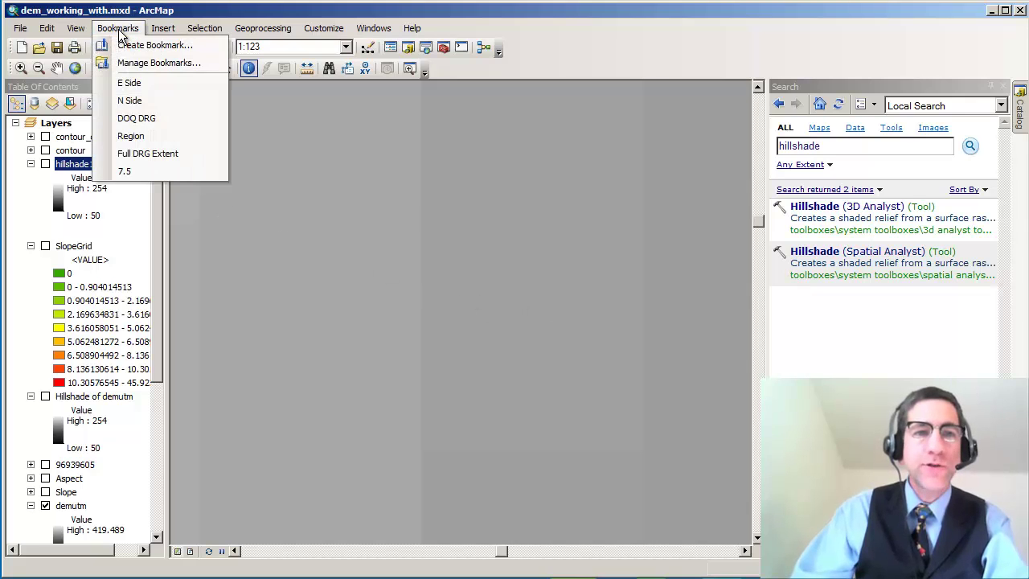
click(144, 170)
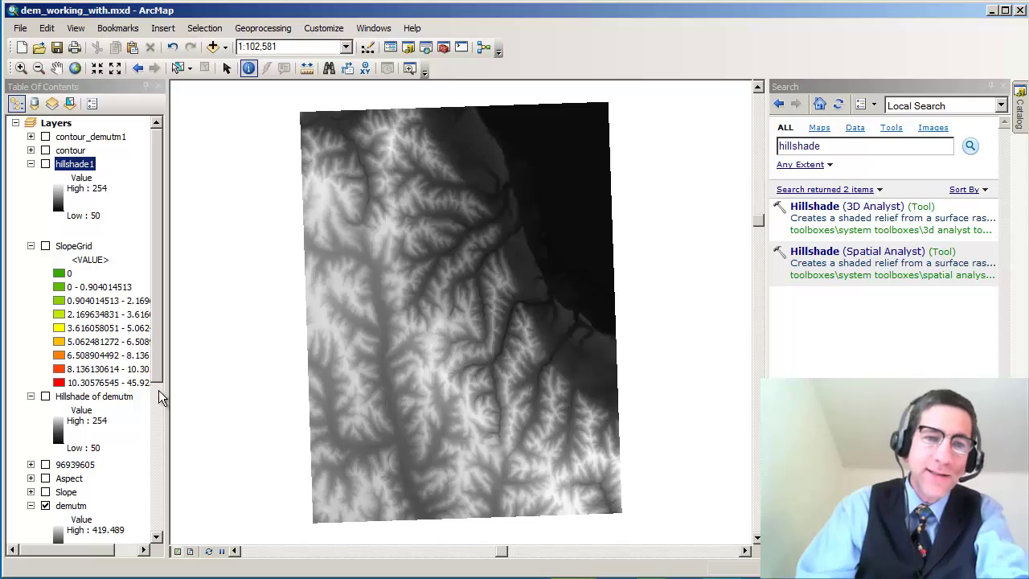
drag(159, 390, 151, 462)
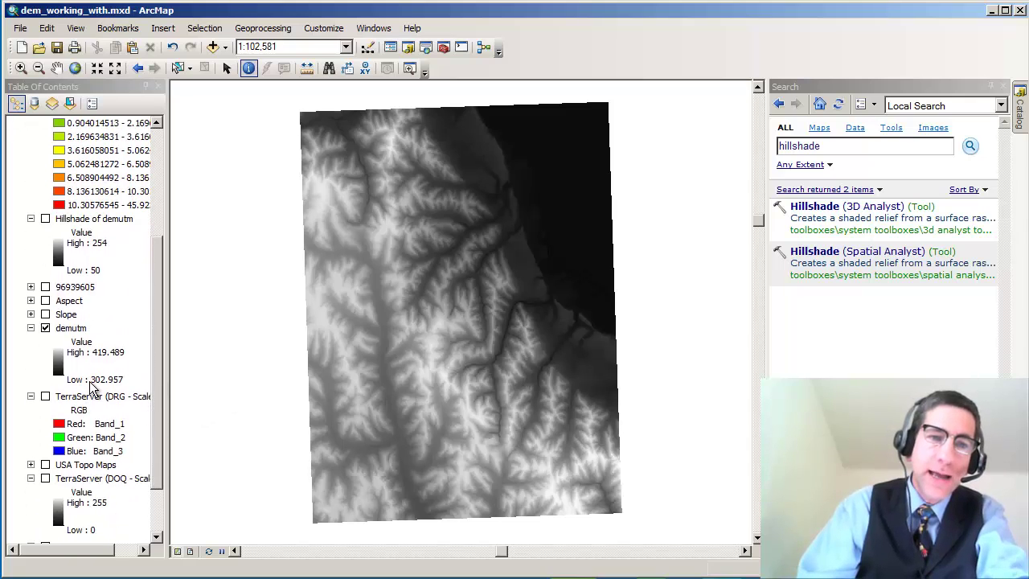
Step: Identify elevations in the dark eastern area (about 307.7) and the bright western area (409.775177)
click(564, 178)
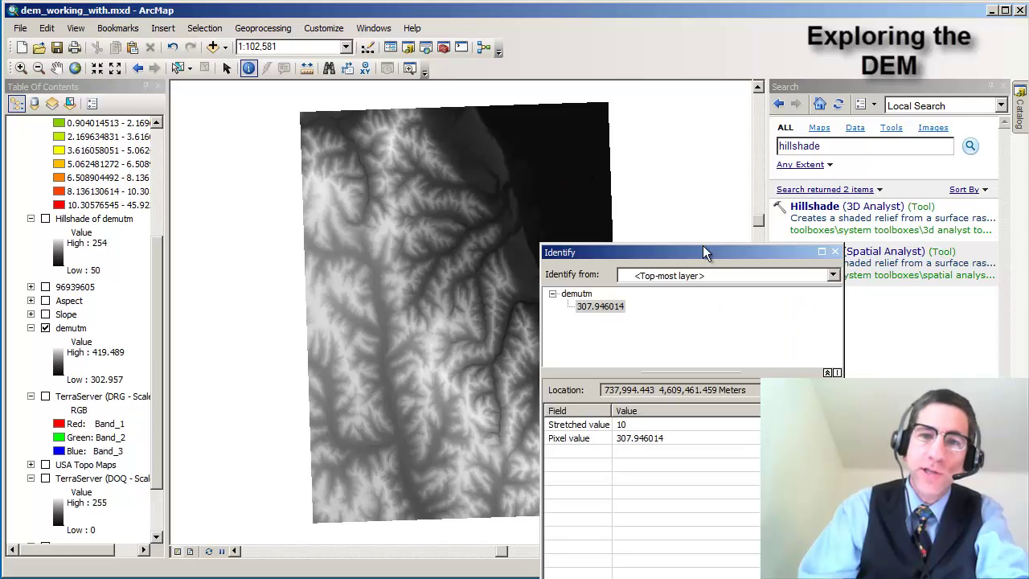
click(537, 161)
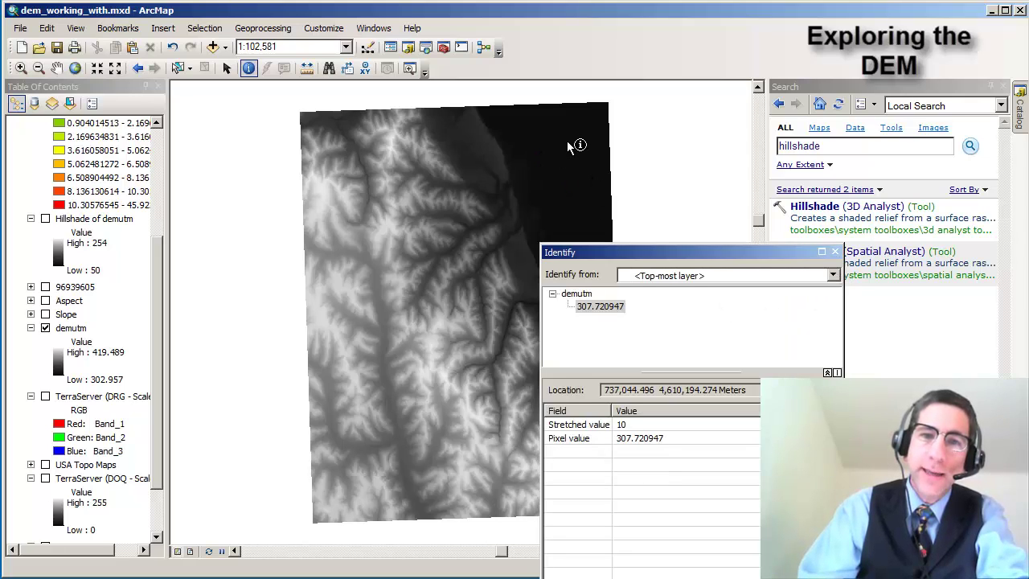
click(568, 142)
click(568, 126)
click(593, 147)
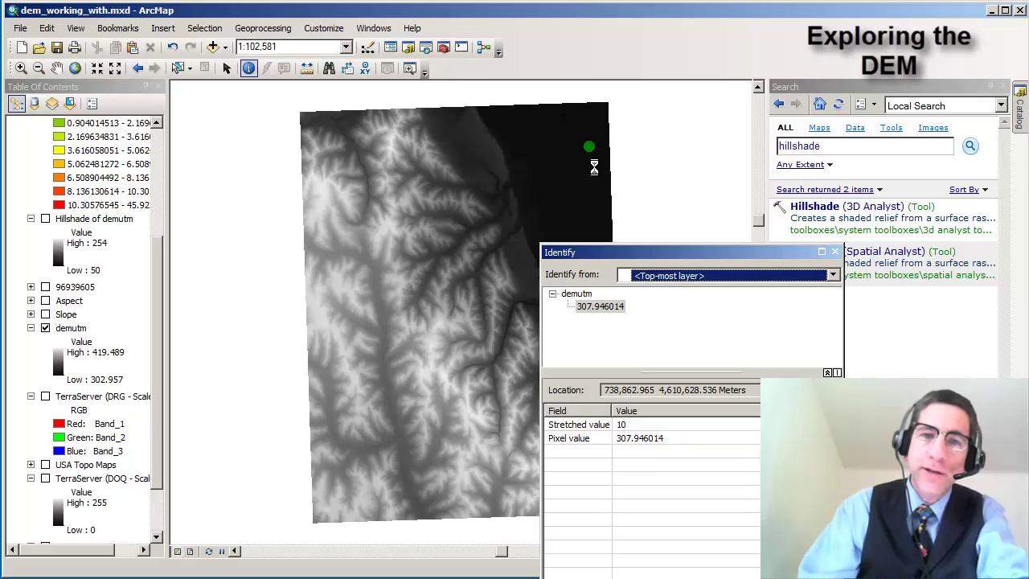
click(595, 193)
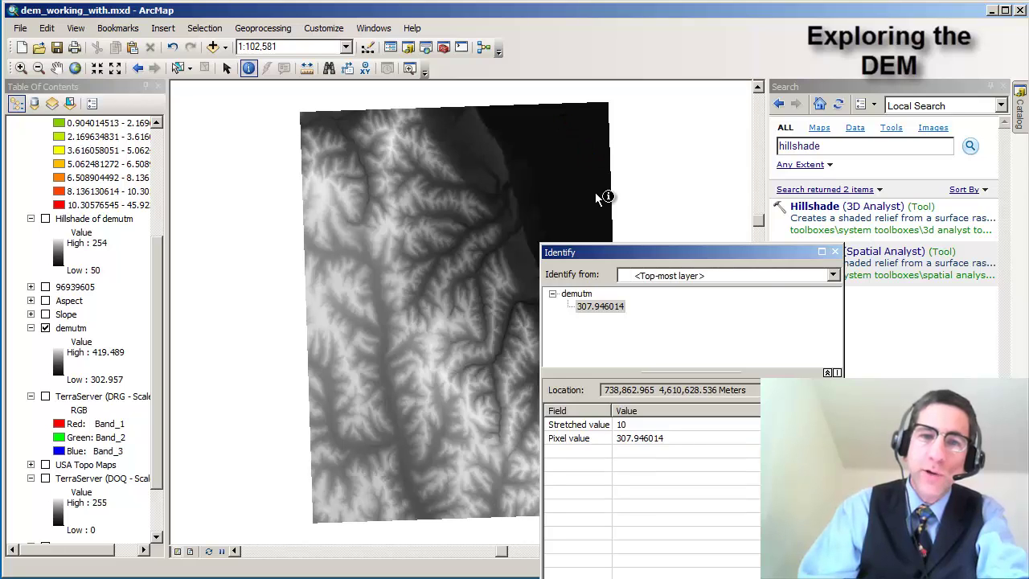
click(834, 252)
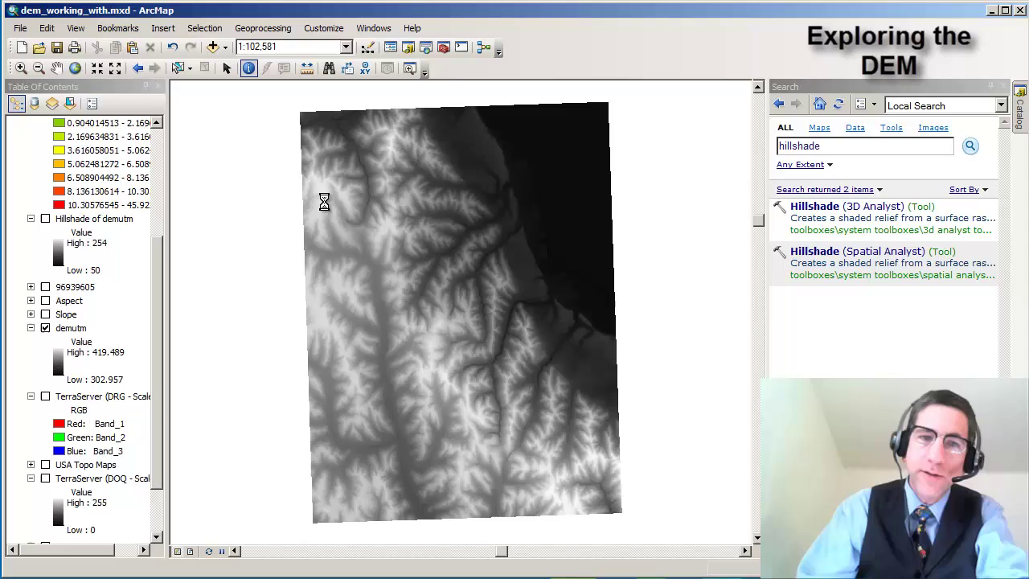
click(325, 205)
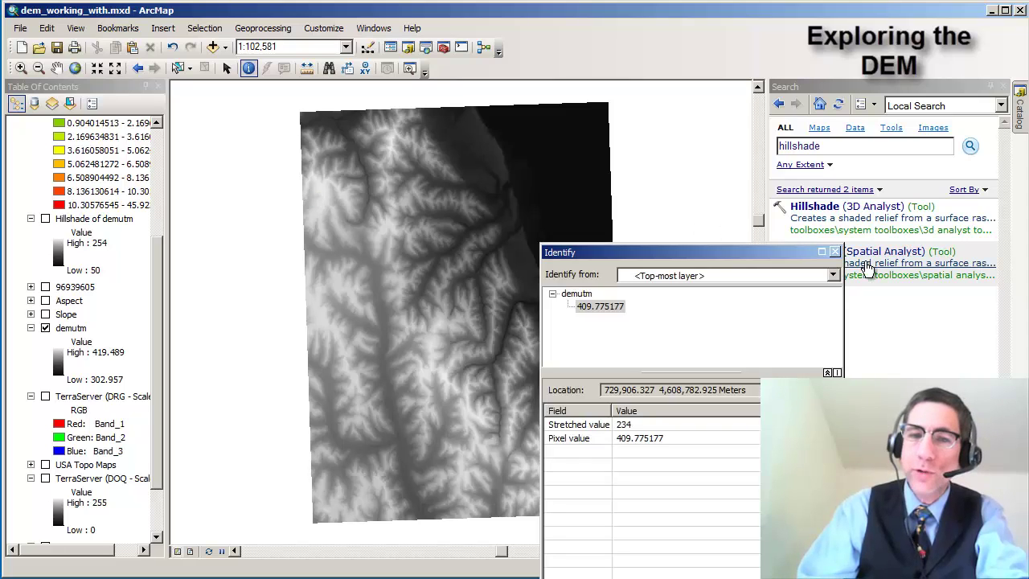
click(834, 254)
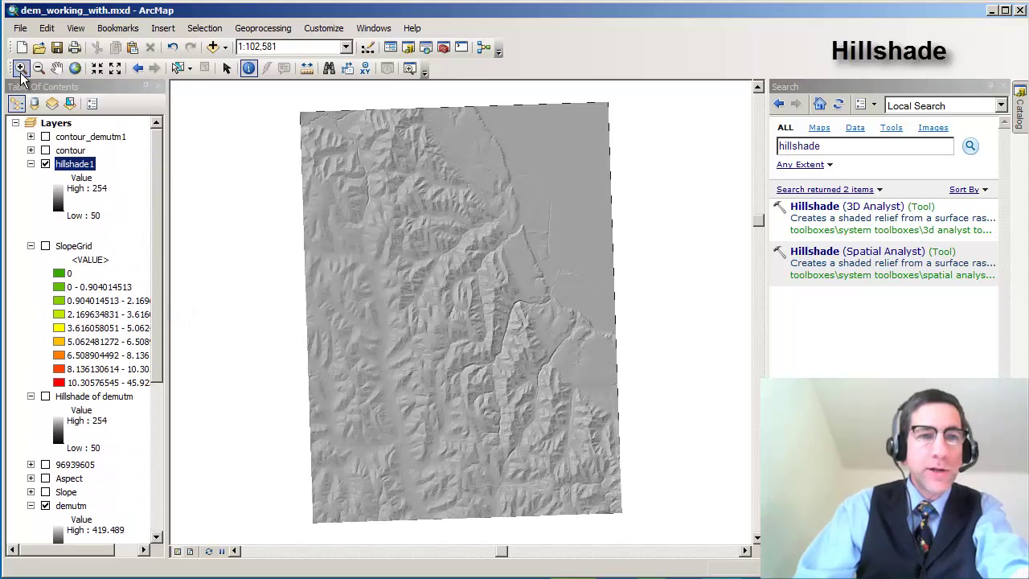
Step: Zoom into the hillshade1 raster to about 1:454 until single cells show
click(20, 67)
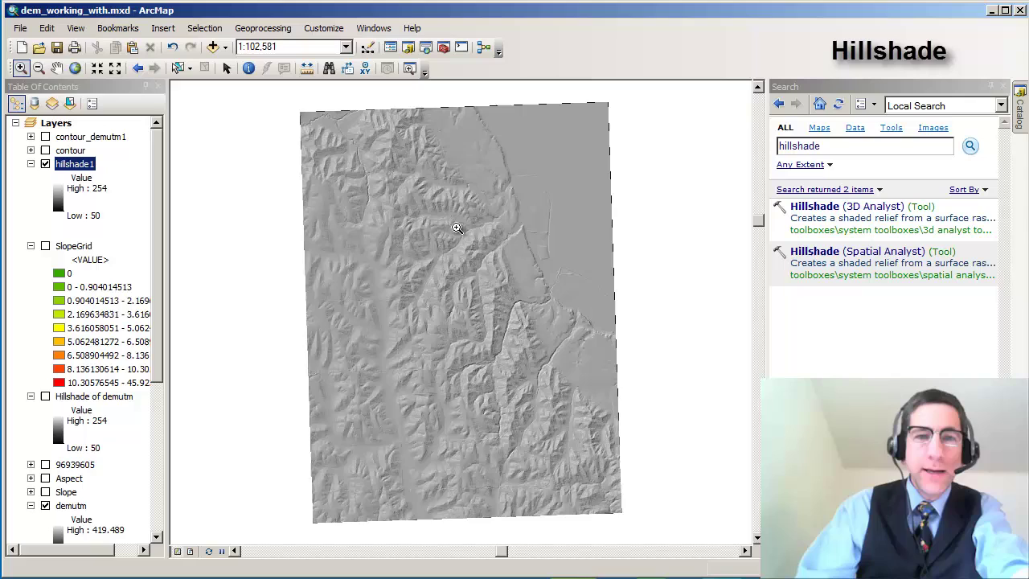
drag(456, 235, 414, 269)
drag(482, 268, 417, 367)
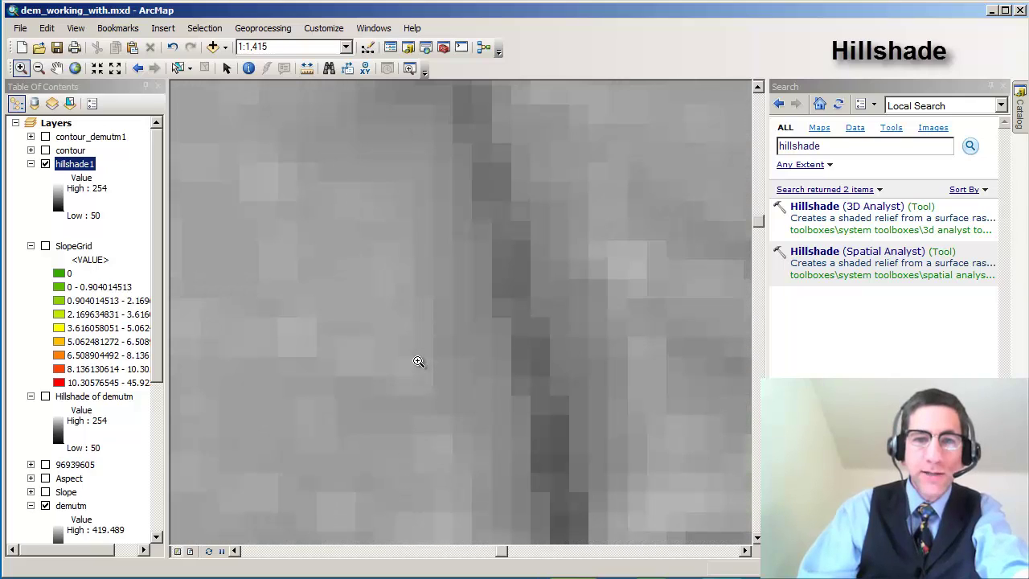
drag(595, 238, 406, 379)
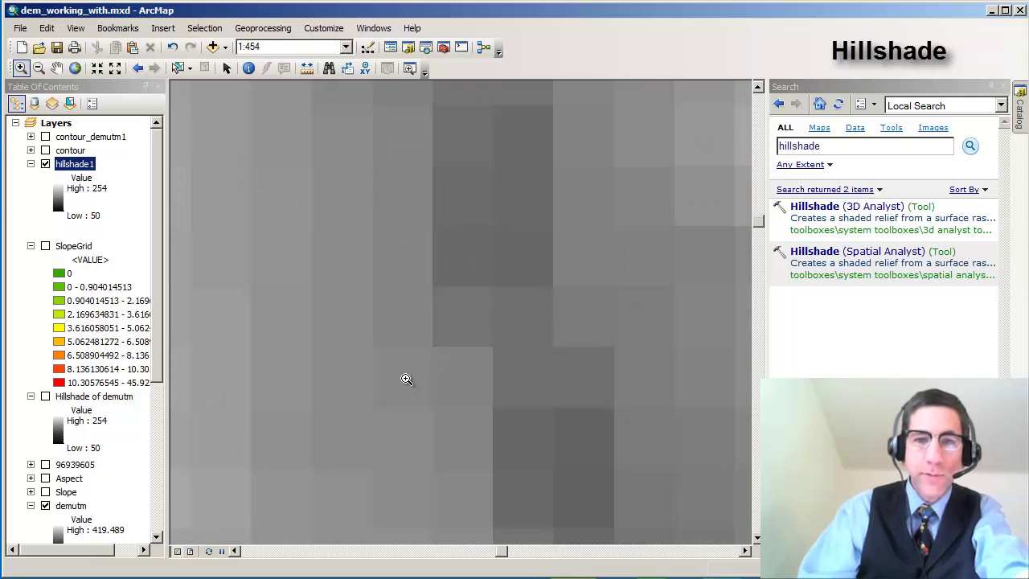
Step: Measure one hillshade1 cell's width, about 9.25 metres, then close Measure
click(304, 71)
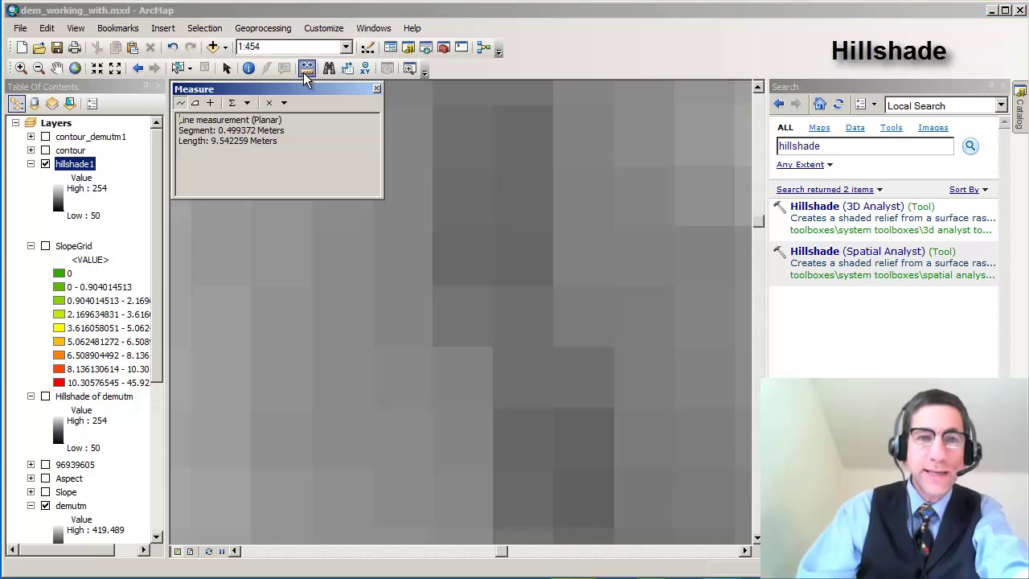
click(434, 190)
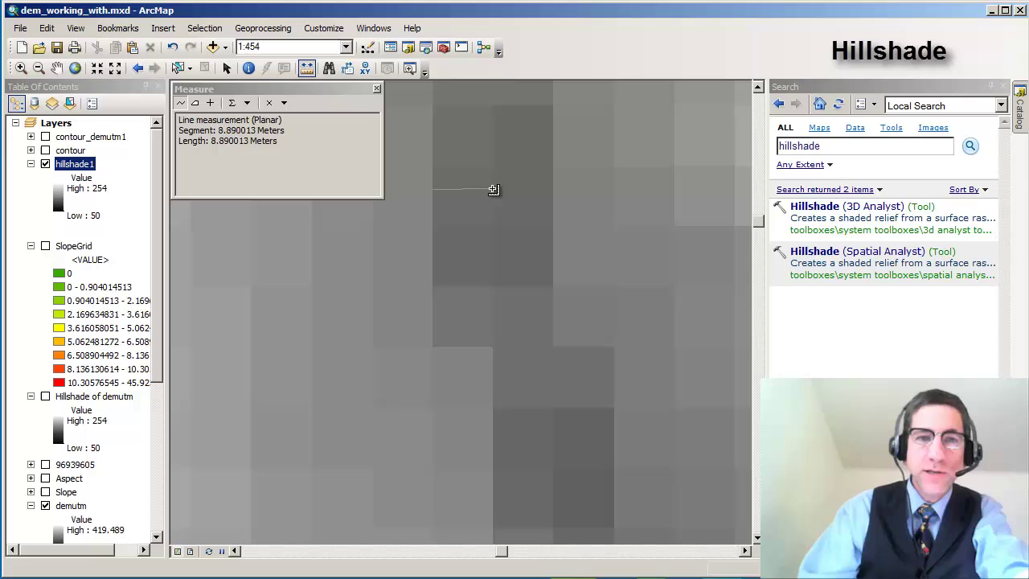
double_click(496, 190)
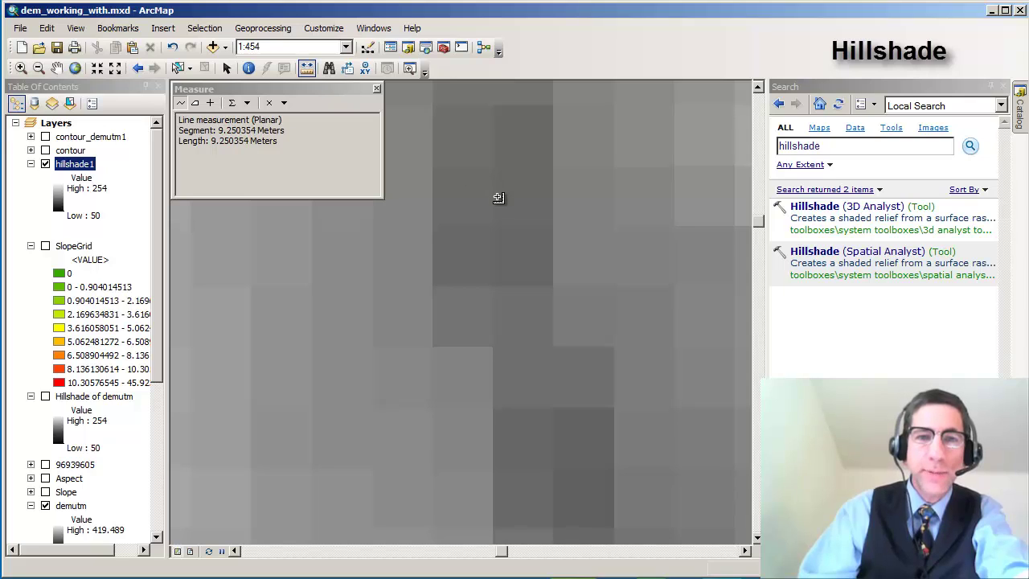
click(375, 89)
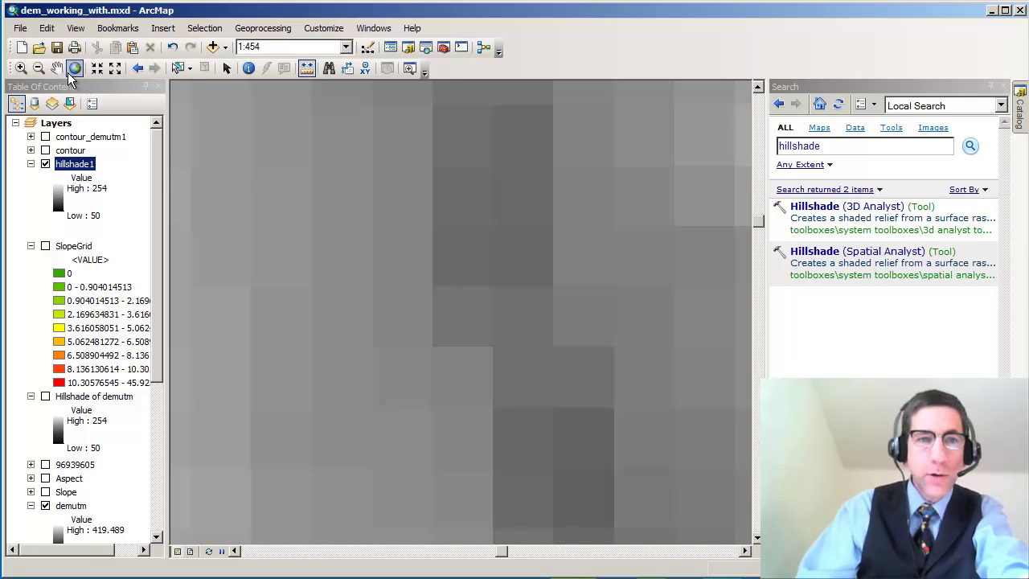
Step: Zoom to the full hillshade1 layer extent at 1:102,581 from its context menu
right_click(84, 164)
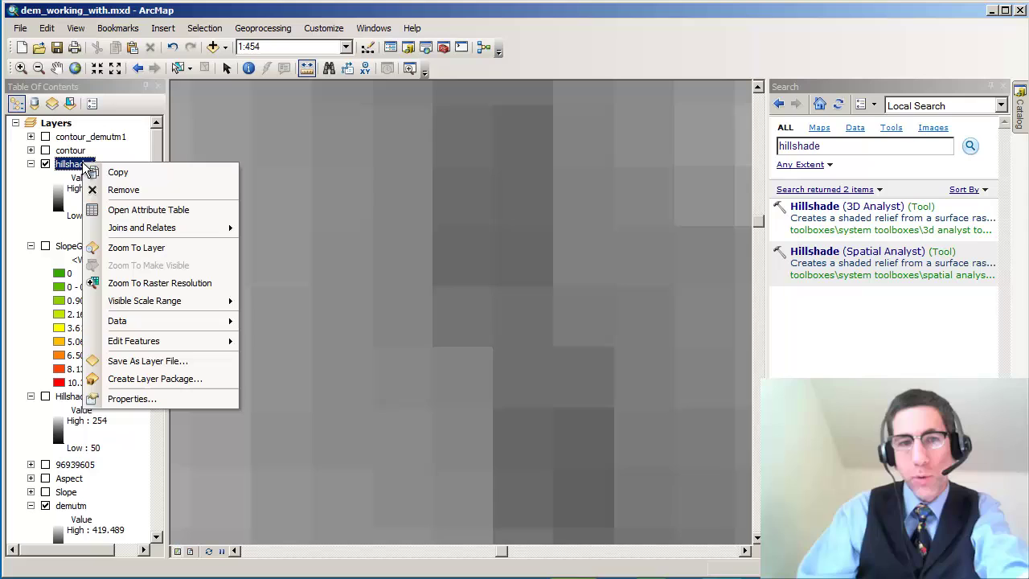
click(141, 248)
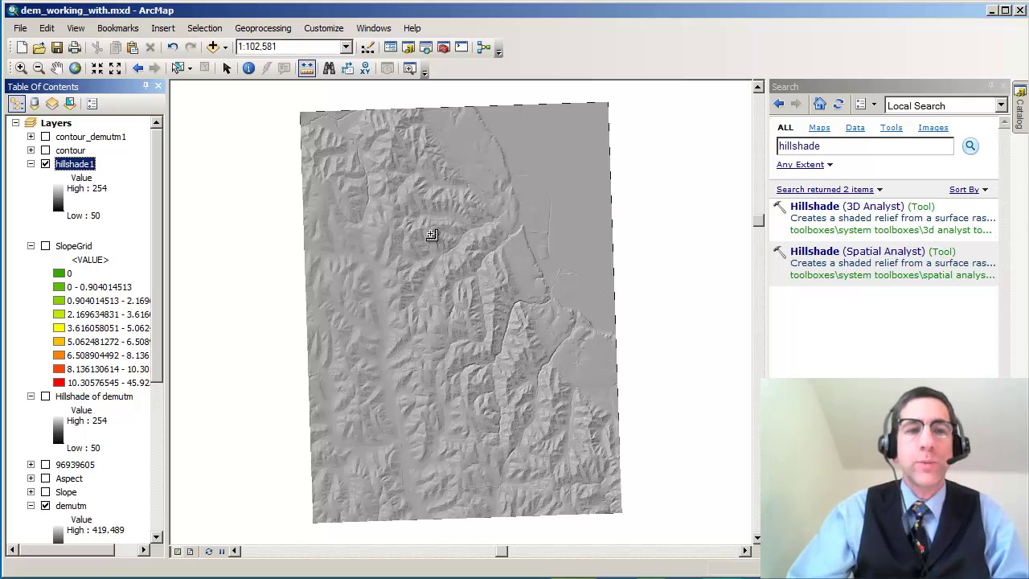
drag(156, 323, 168, 257)
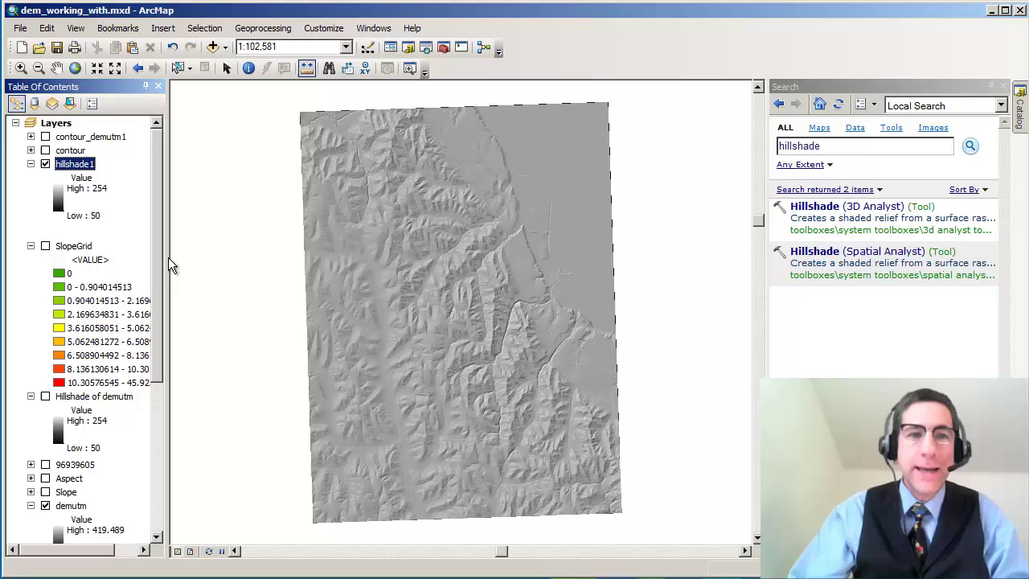